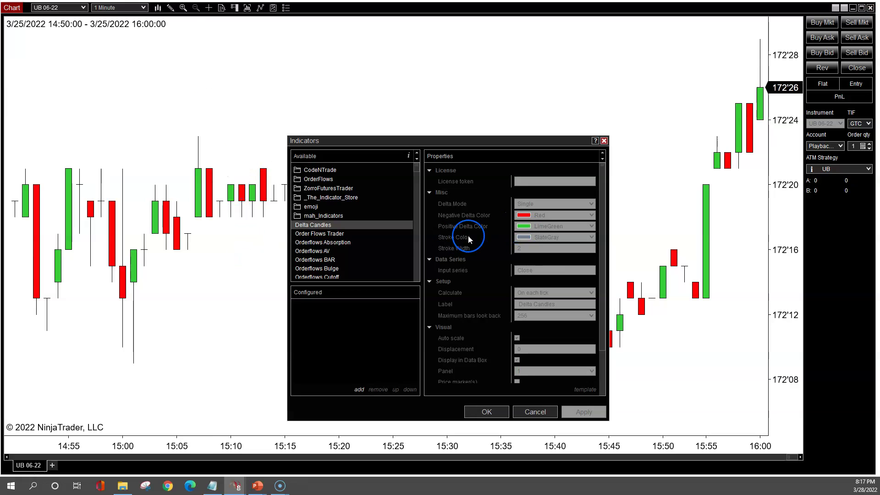
# Add the Orderflows Sequencing indicator with a cluster size of 3 and the swing filter disabled.
pyautogui.moveTo(418, 165); pyautogui.dragTo(415, 187)
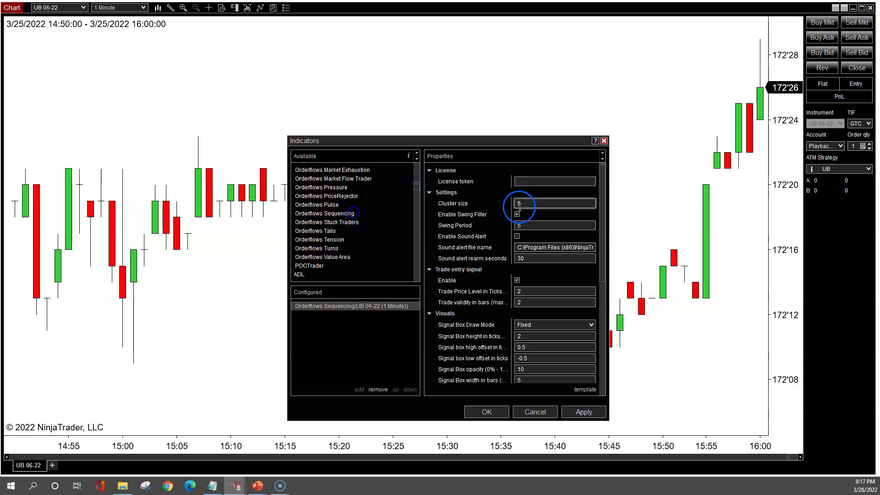
pyautogui.click(518, 203)
pyautogui.write('3')
pyautogui.click(517, 214)
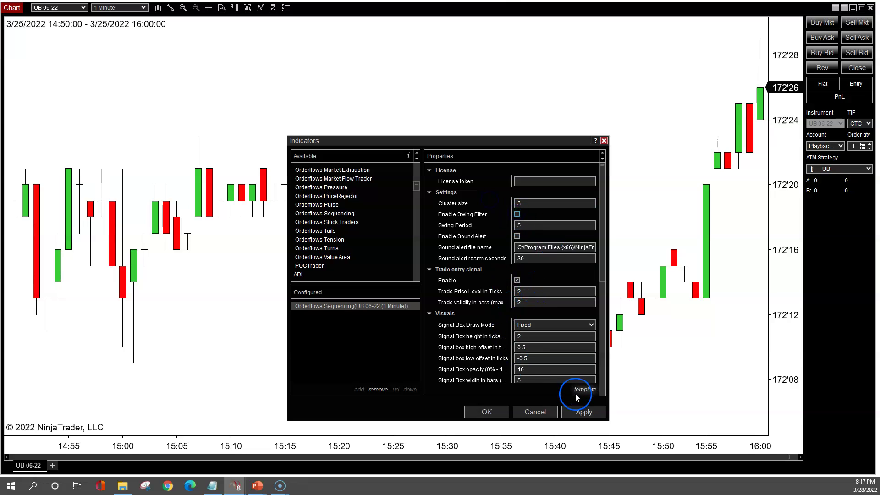
# Add Markers Plus - The Force and two Markers Copy indicators from the _The_Indicator_Store folder.
pyautogui.scroll(5, 369, 208)
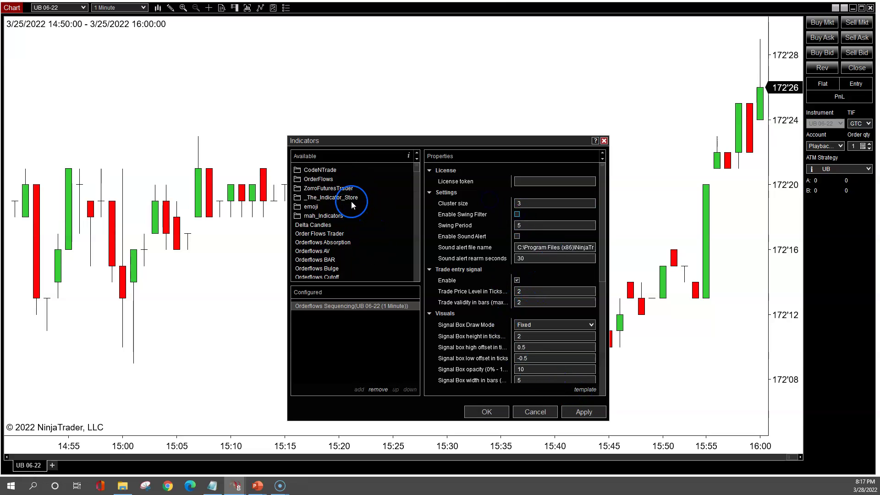
pyautogui.scroll(-1, 358, 246)
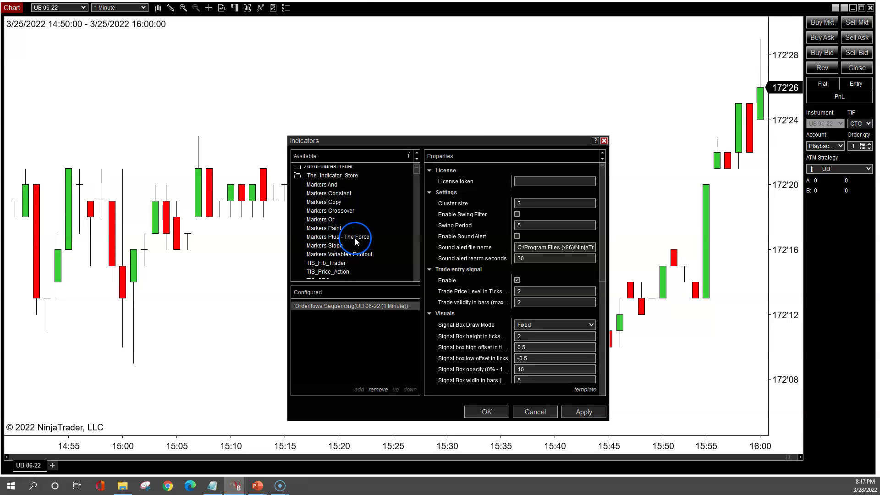
pyautogui.doubleClick(352, 238)
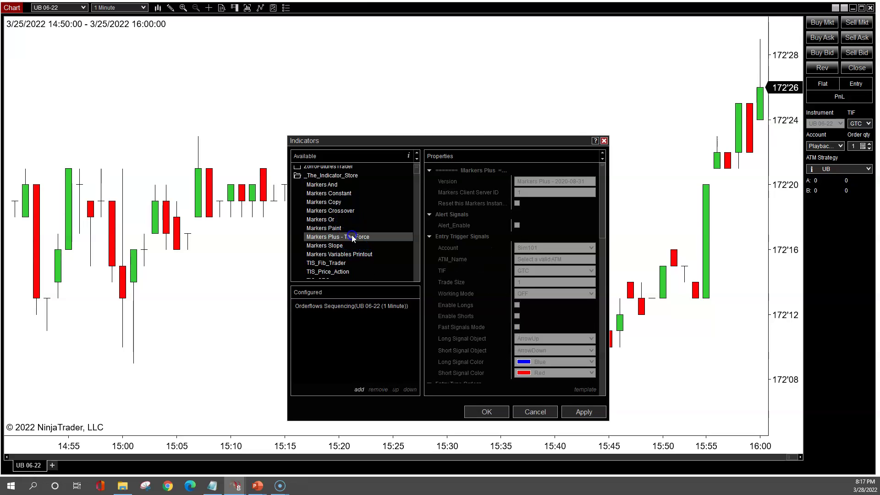
pyautogui.click(337, 203)
pyautogui.doubleClick(338, 203)
pyautogui.doubleClick(338, 202)
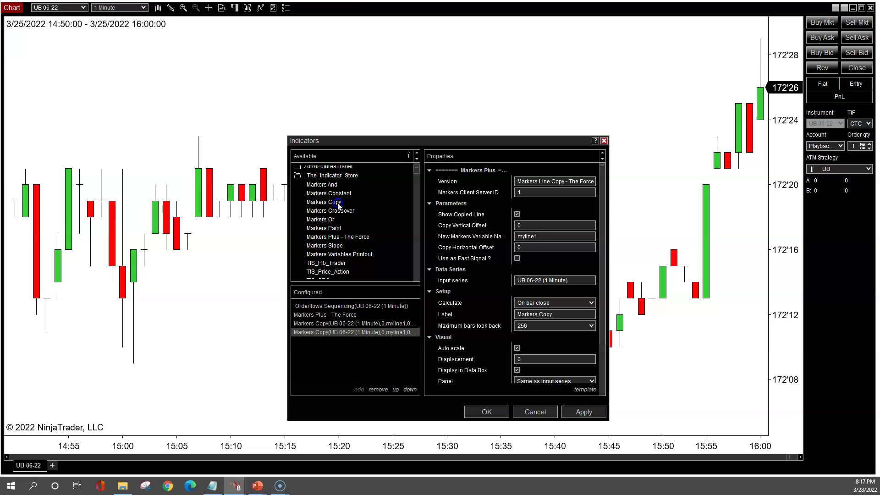
# Set the TIF of the configured Markers Plus - The Force indicator to DAY.
pyautogui.click(353, 317)
pyautogui.moveTo(414, 140); pyautogui.dragTo(315, 115)
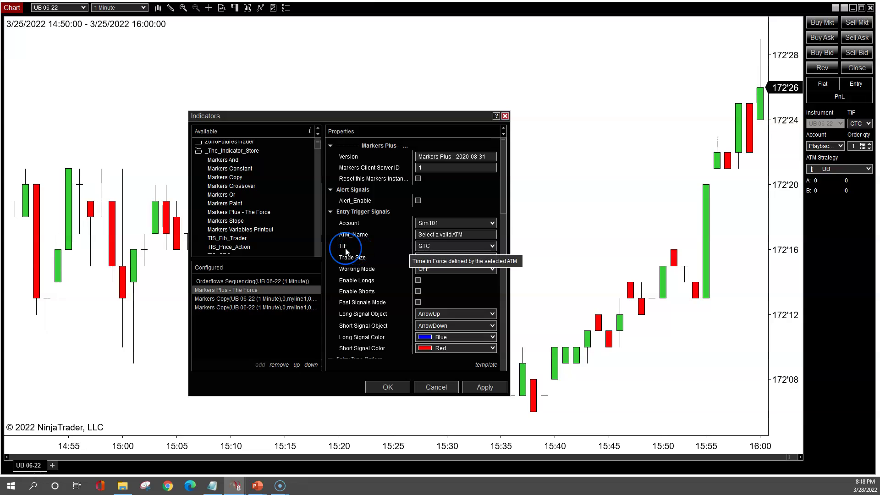
pyautogui.click(458, 245)
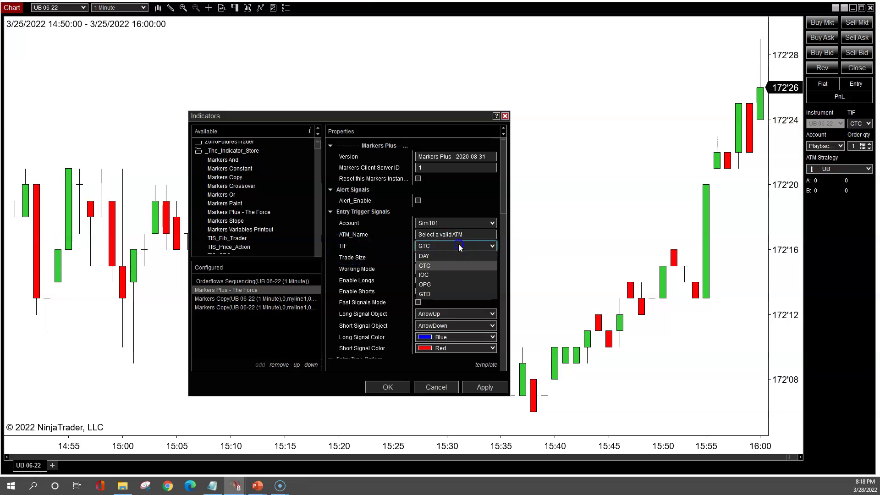
pyautogui.click(449, 257)
pyautogui.click(428, 247)
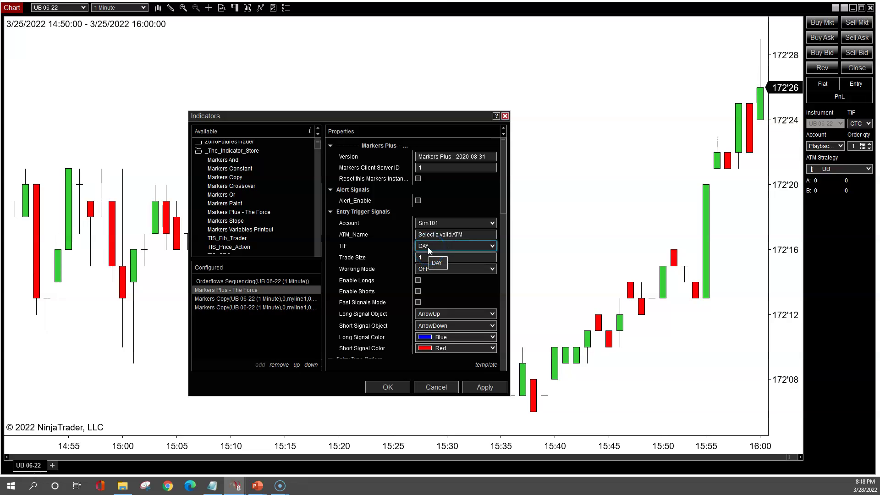
# Set the Markers Plus working mode to AUTO and enable longs, shorts and Fast Signals Mode.
pyautogui.click(423, 267)
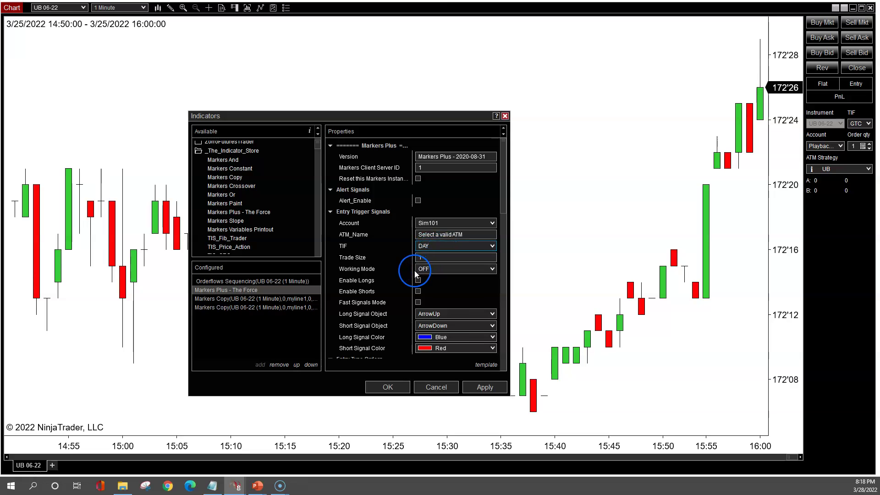
pyautogui.click(433, 307)
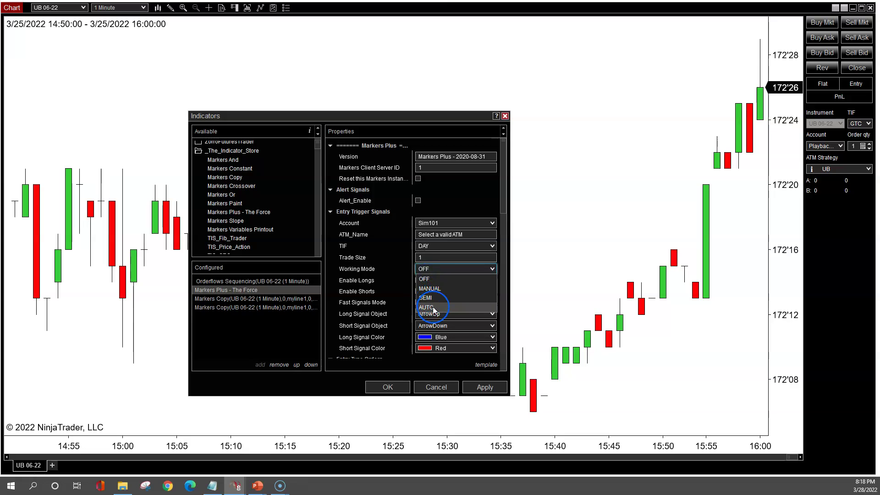
pyautogui.click(418, 282)
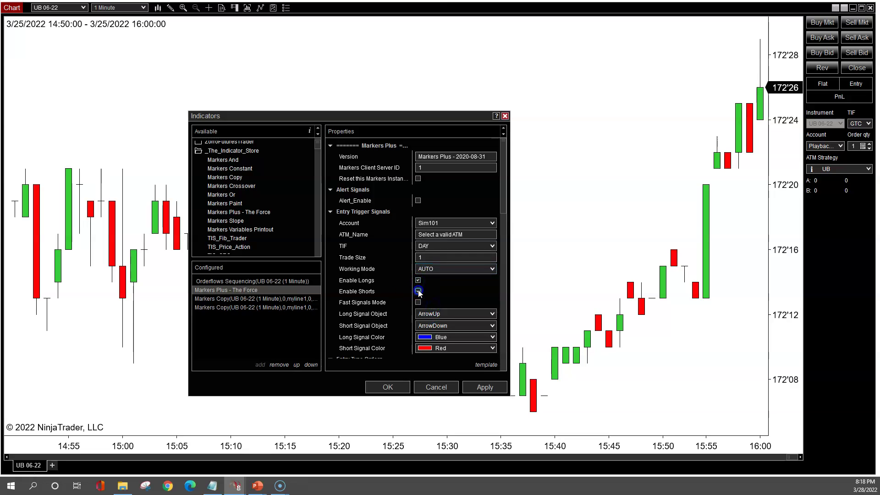
pyautogui.click(418, 302)
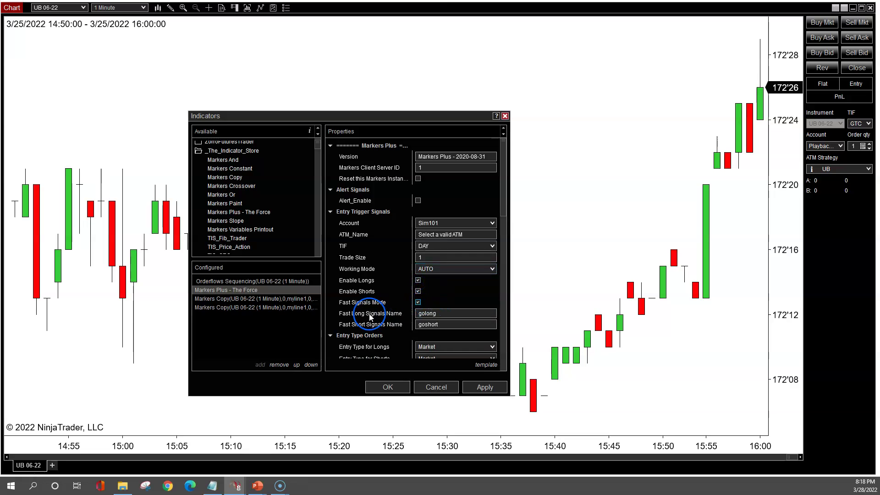
# Name the Markers Plus fast long signal "longs" and the fast short signal "shorts".
pyautogui.click(427, 316)
pyautogui.click(402, 310)
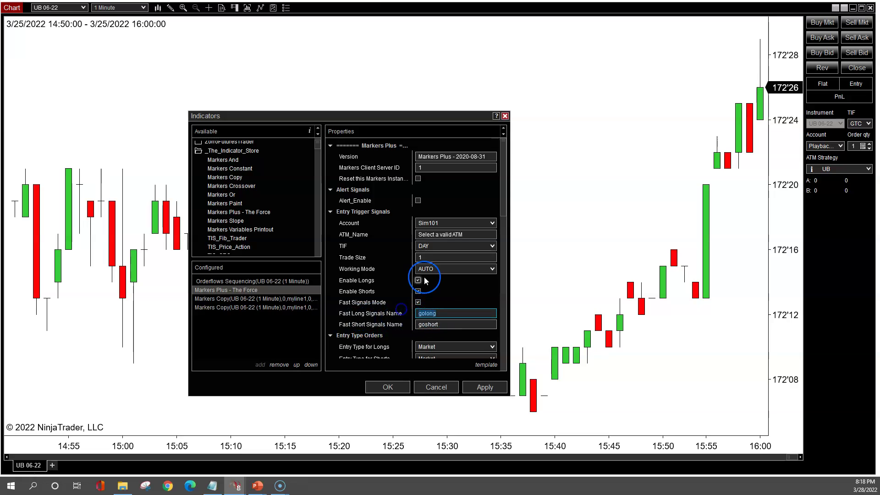
pyautogui.write('longs')
pyautogui.click(442, 324)
pyautogui.click(419, 324)
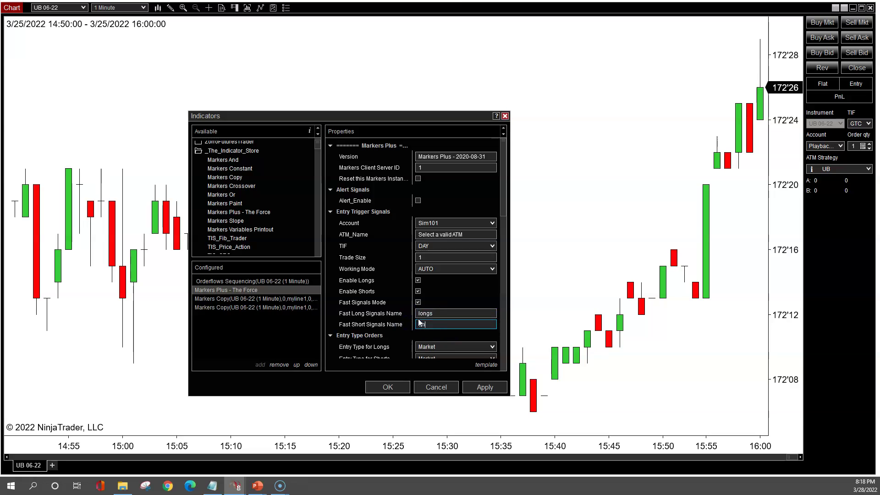
pyautogui.click(386, 320)
# Set the Markers Plus maximum daily profit to 5000 and maximum daily loss to -5000.
pyautogui.scroll(-7, 386, 320)
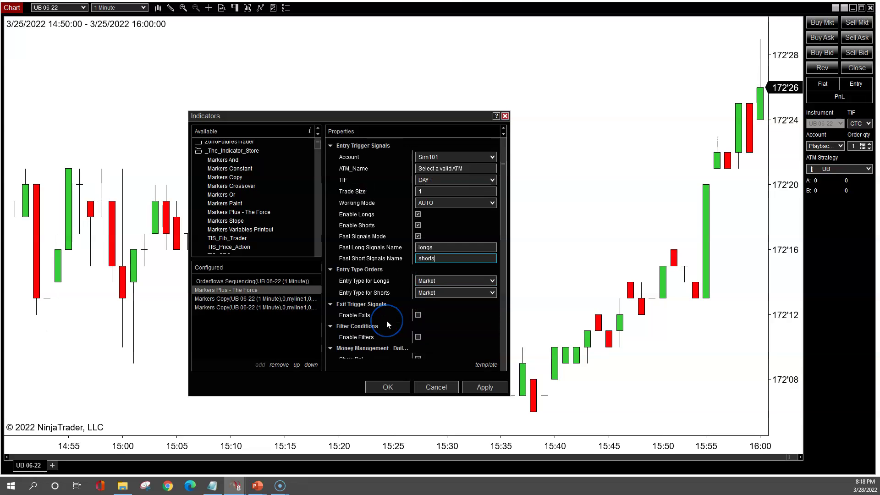
pyautogui.click(352, 280)
pyautogui.click(417, 281)
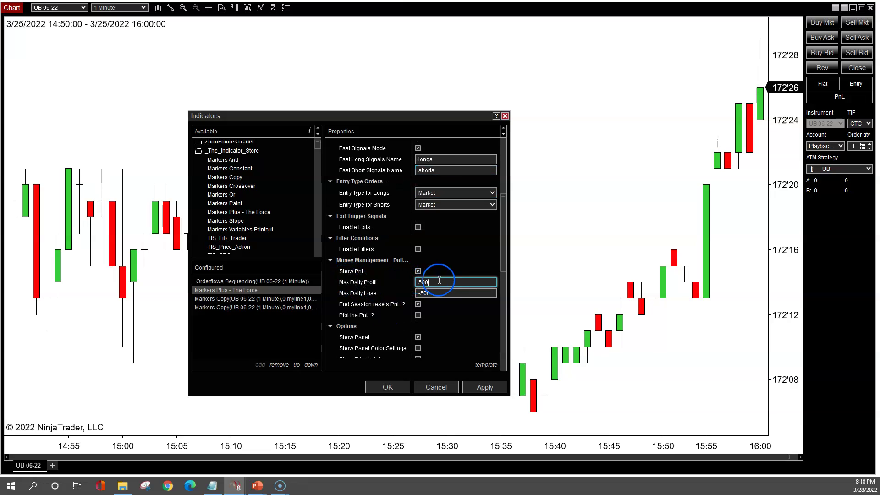
pyautogui.click(455, 292)
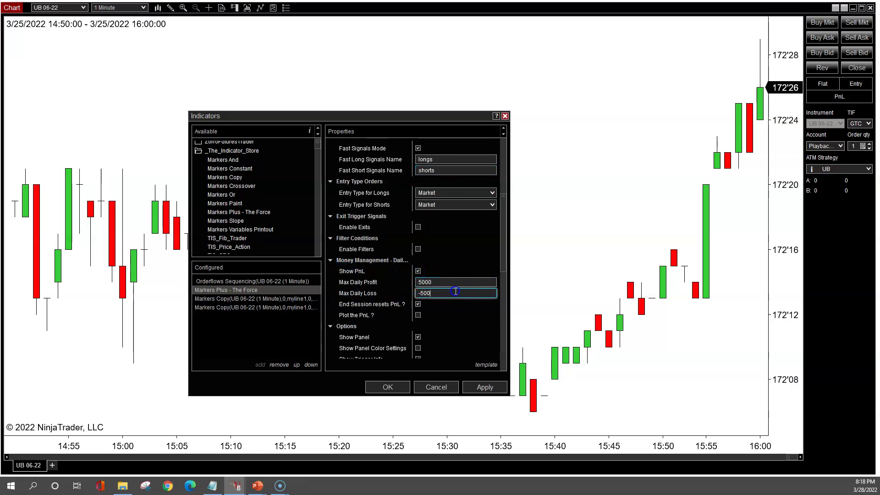
pyautogui.click(456, 281)
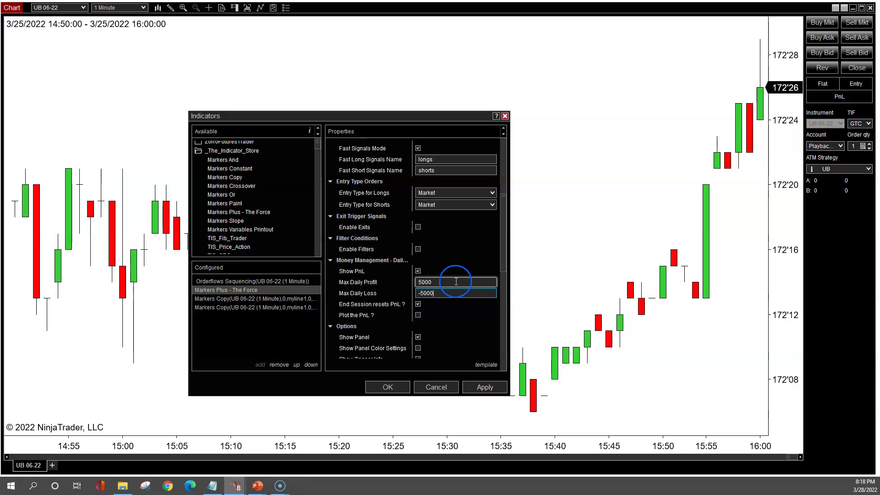
# Set the first Markers Copy's new Markers variable name to "longs" and enable its use as a fast signal.
pyautogui.click(285, 312)
pyautogui.click(286, 299)
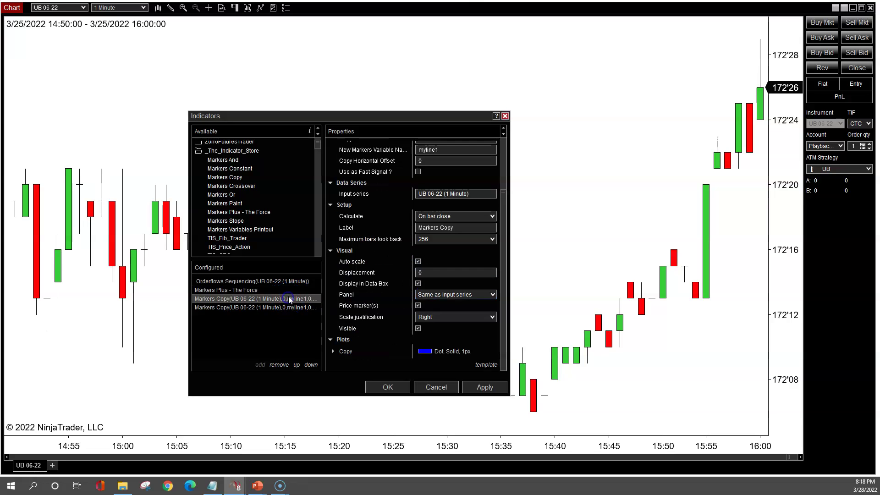
pyautogui.scroll(1, 373, 282)
pyautogui.scroll(2, 373, 282)
pyautogui.doubleClick(448, 211)
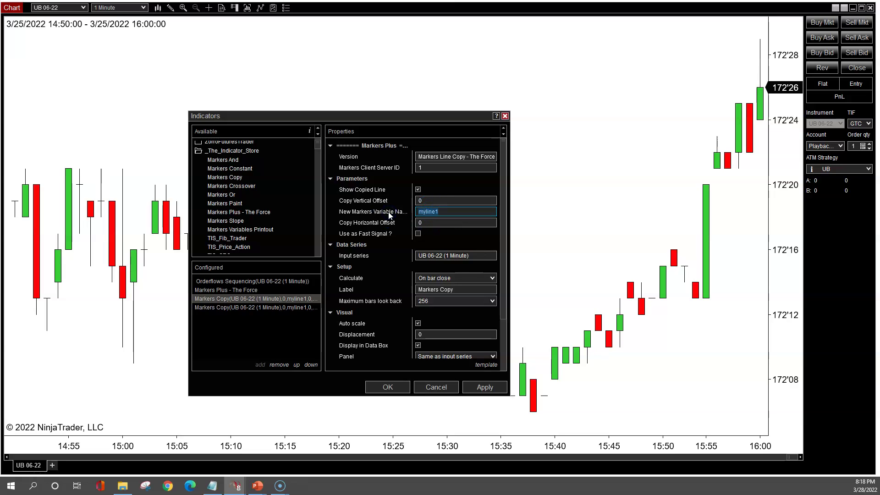
pyautogui.click(315, 275)
pyautogui.click(246, 301)
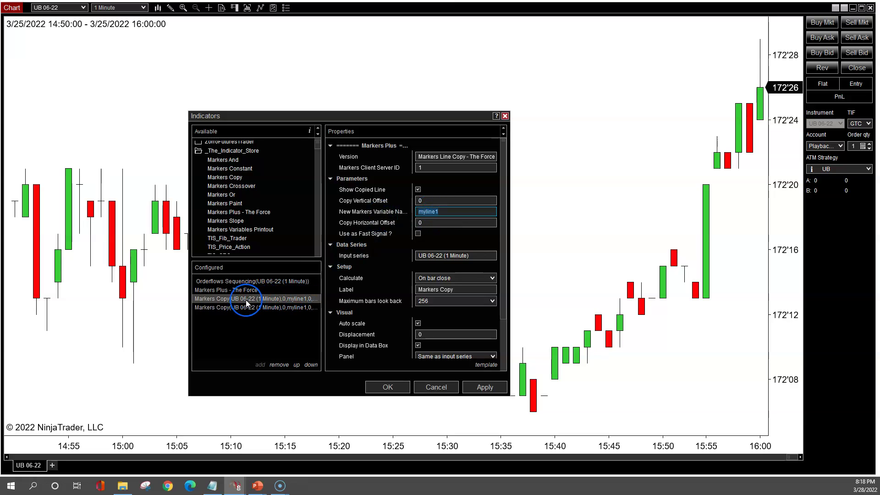
pyautogui.write('longs')
pyautogui.click(443, 223)
pyautogui.click(418, 233)
# Set the first Markers Copy indicator to calculate on each tick.
pyautogui.click(426, 286)
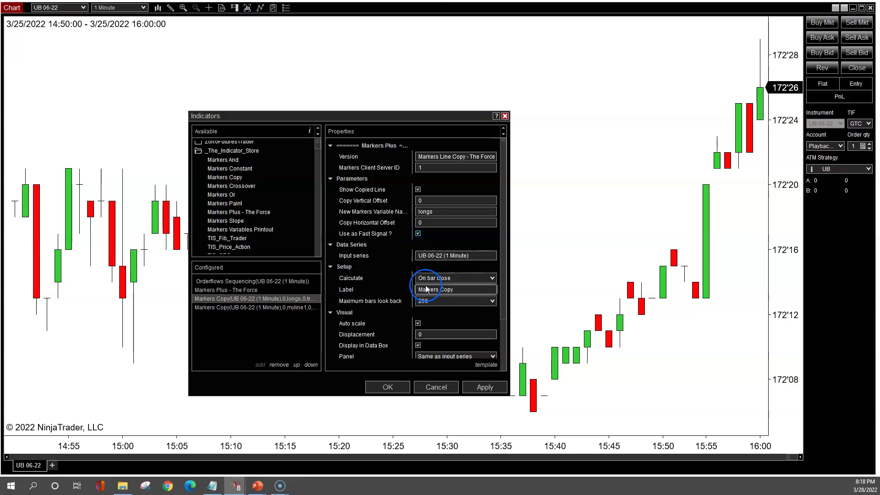
pyautogui.click(442, 278)
pyautogui.click(444, 295)
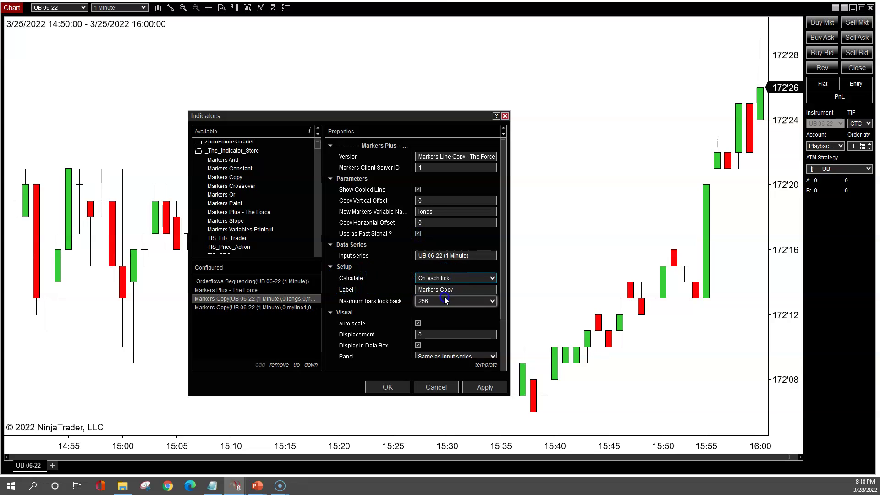
# Change the Copy plot style of the "longs" Markers Copy to Triangle up and select its width for editing.
pyautogui.scroll(-2, 387, 308)
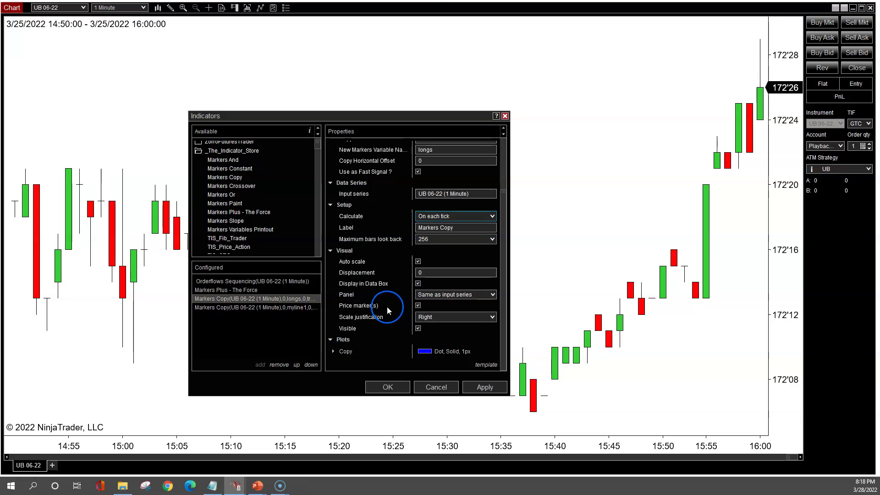
pyautogui.click(334, 352)
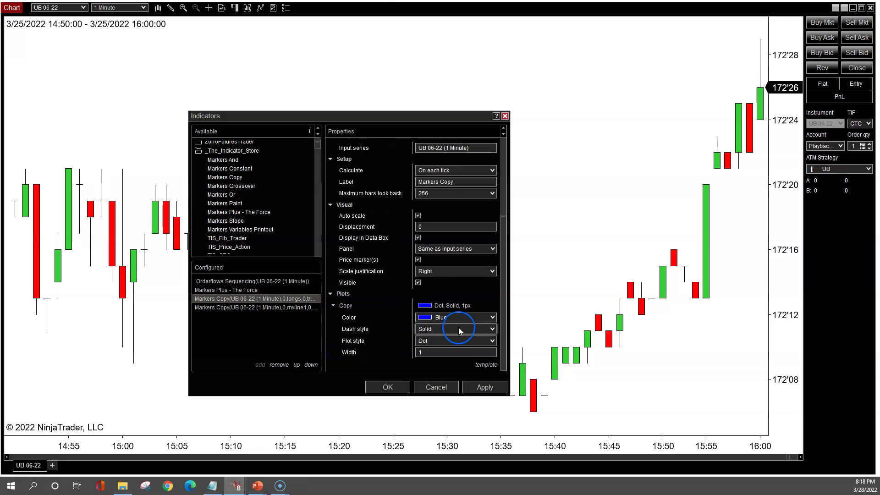
pyautogui.click(441, 340)
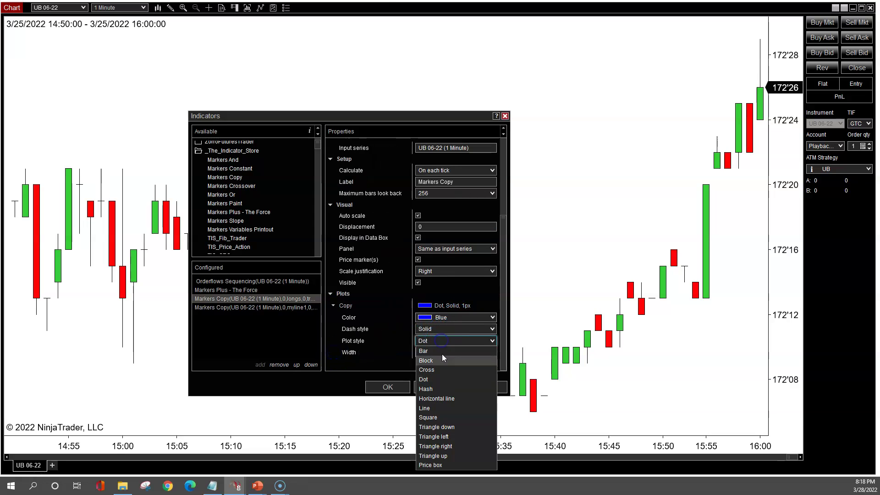
pyautogui.click(439, 456)
pyautogui.click(404, 350)
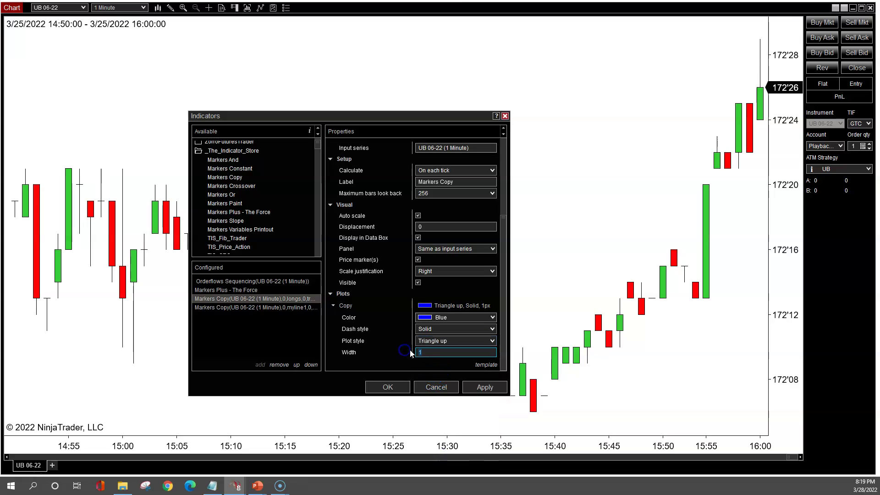
# Choose Orderflows Sequencing as the input series for the "longs" Markers Copy, with cluster size 3 and the swing filter disabled.
pyautogui.scroll(3, 396, 303)
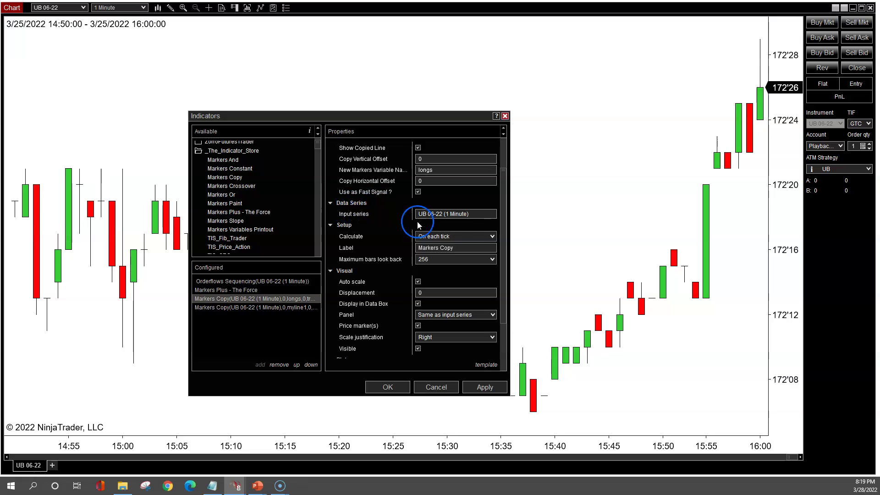
pyautogui.click(435, 215)
pyautogui.click(279, 131)
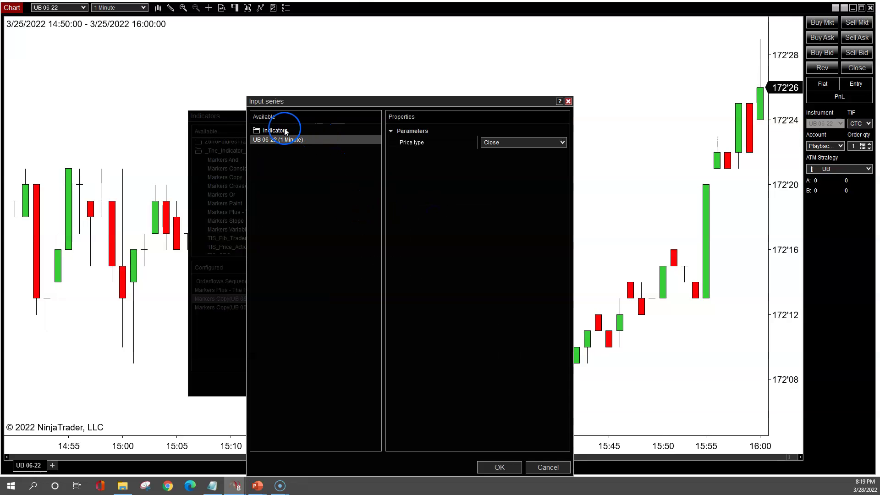
pyautogui.scroll(-3, 316, 355)
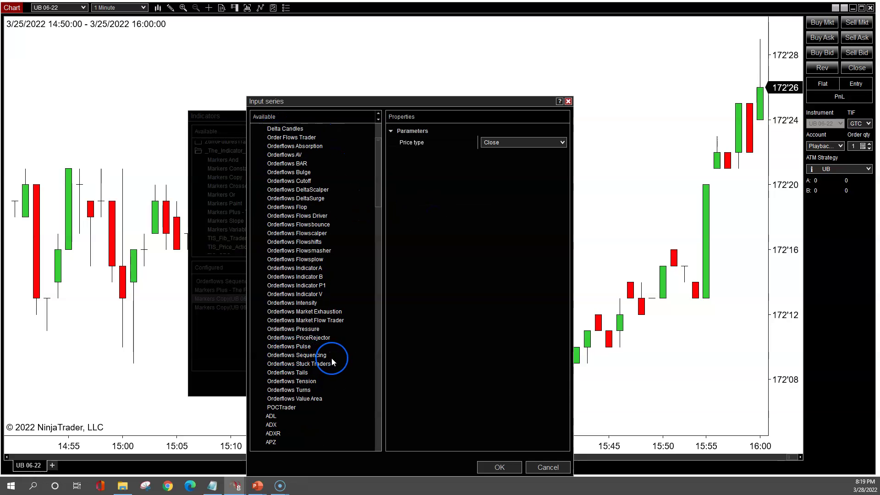
pyautogui.click(322, 356)
pyautogui.click(485, 164)
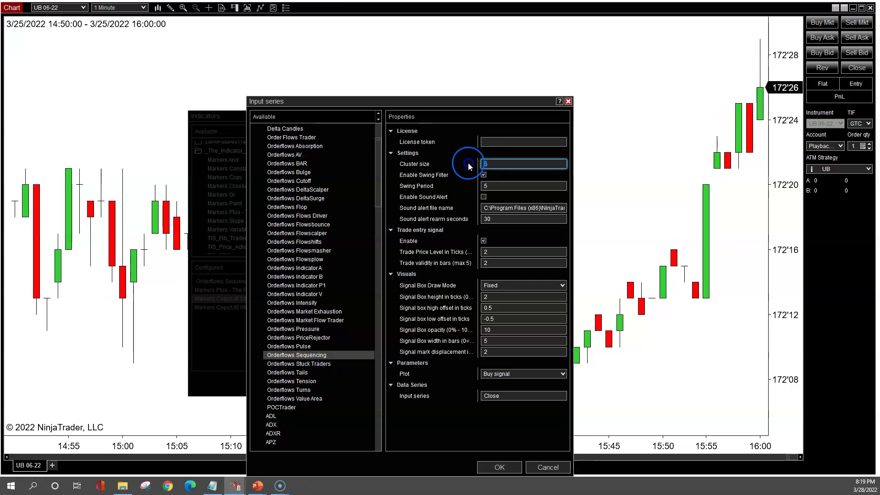
pyautogui.click(485, 175)
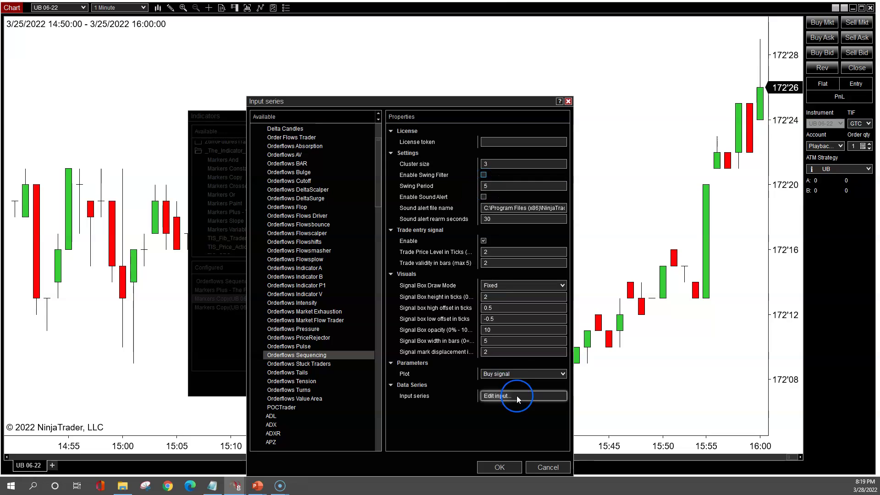
# Use the Buy signal plot for the Orderflows Sequencing input series and accept the input settings.
pyautogui.click(502, 372)
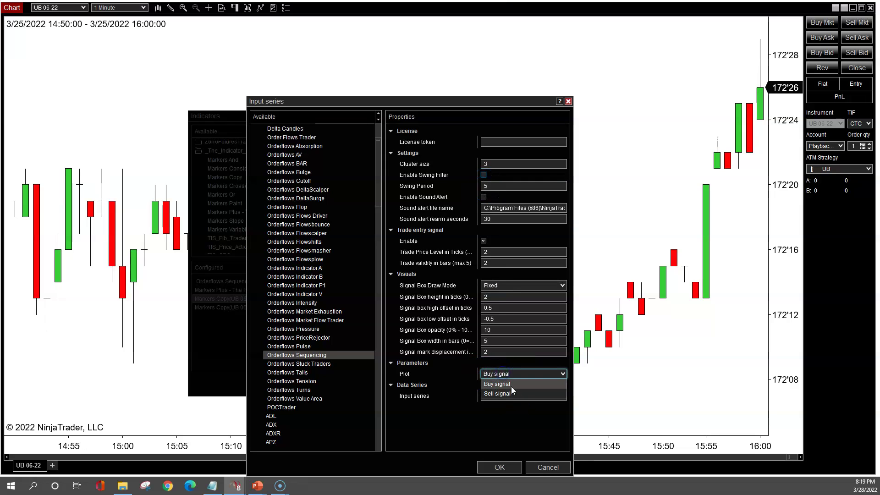
pyautogui.click(511, 386)
pyautogui.click(500, 467)
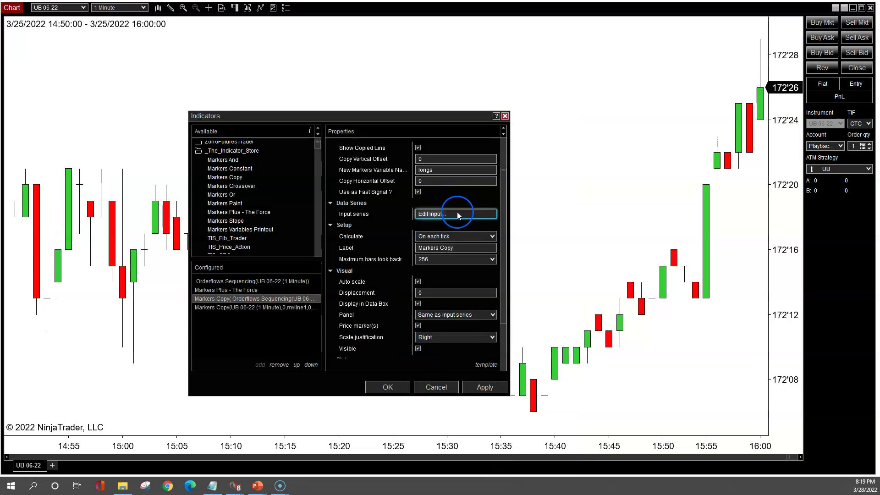
# Name the second Markers Copy indicator's variable "shorts" and enable its use as a fast signal.
pyautogui.click(282, 307)
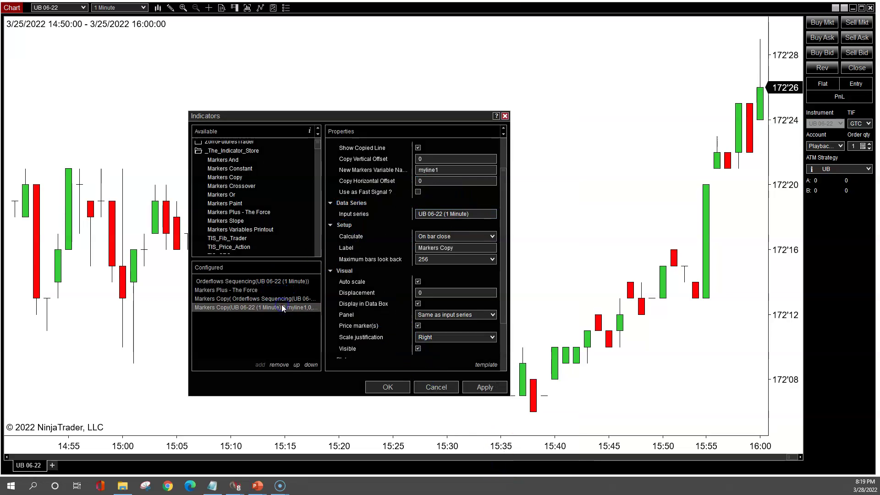
pyautogui.click(419, 234)
pyautogui.click(418, 233)
pyautogui.click(407, 211)
pyautogui.click(449, 211)
pyautogui.write('shorts')
pyautogui.click(469, 234)
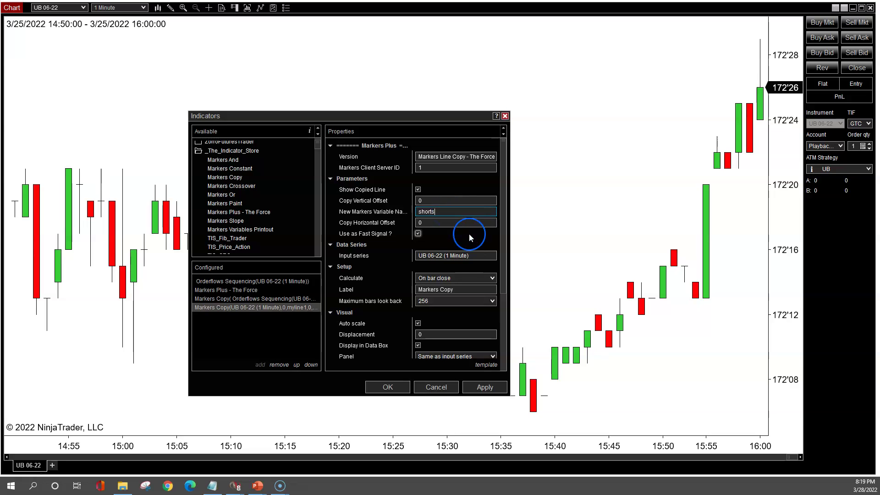
# Set the "shorts" Markers Copy to calculate on each tick and color its Copy plot red.
pyautogui.click(443, 277)
pyautogui.click(441, 296)
pyautogui.scroll(-4, 372, 285)
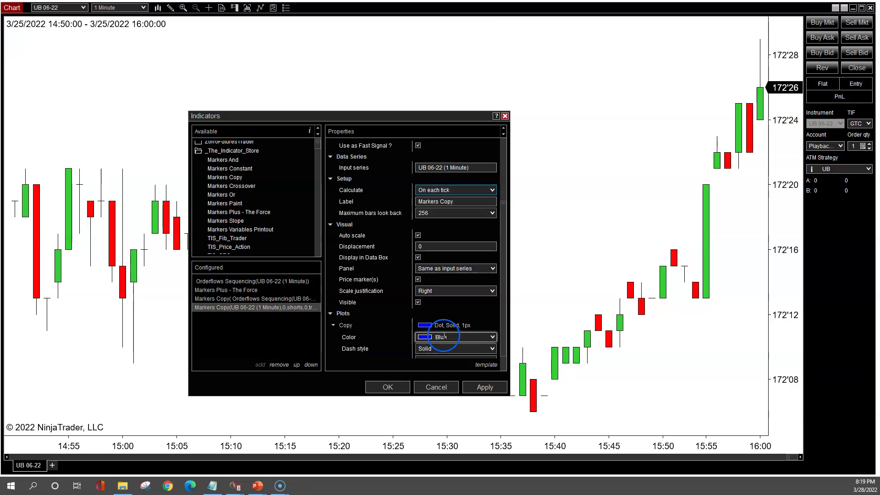
pyautogui.click(486, 337)
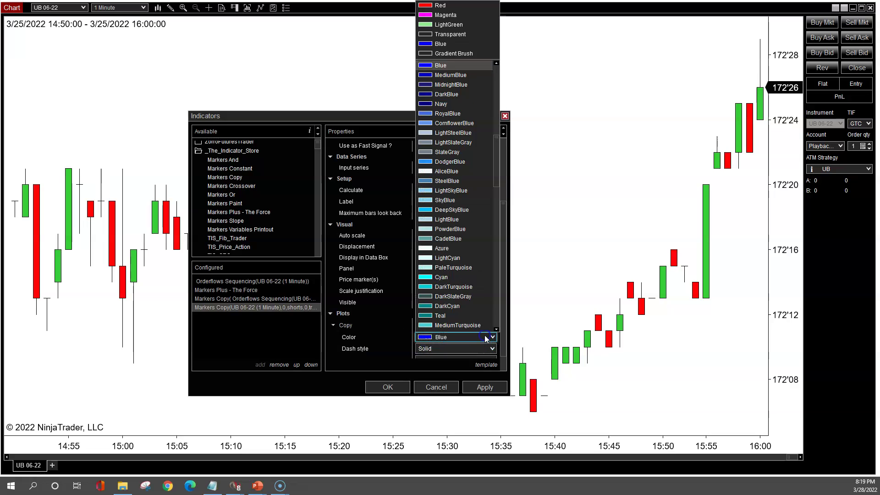
pyautogui.click(442, 9)
pyautogui.scroll(-1, 428, 294)
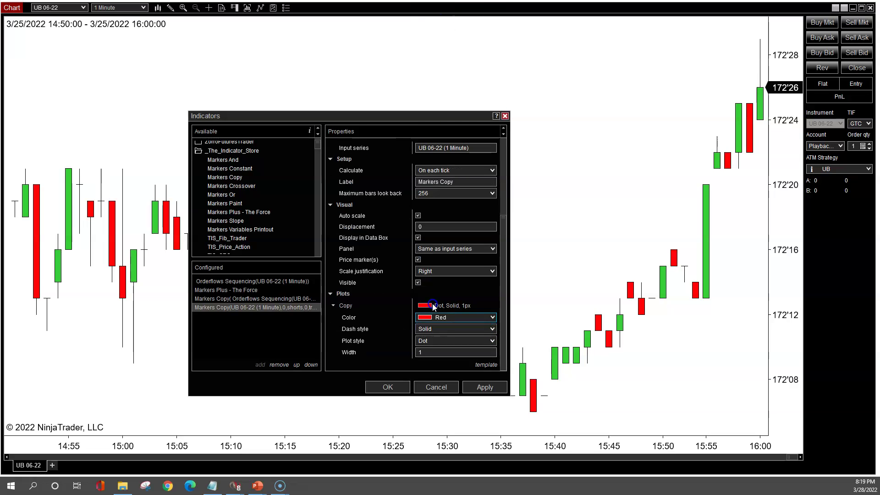
# Change the Copy plot style of the "shorts" Markers Copy to Triangle down and select its width for editing.
pyautogui.click(439, 341)
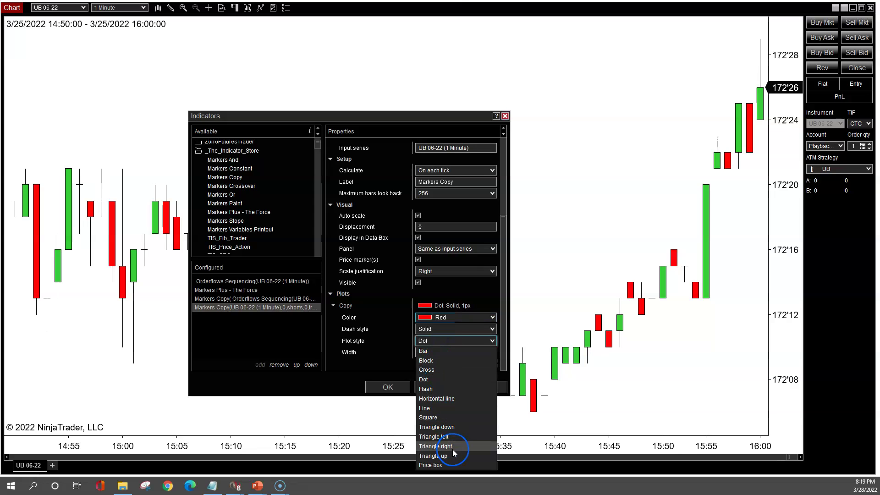
pyautogui.click(450, 427)
pyautogui.click(410, 354)
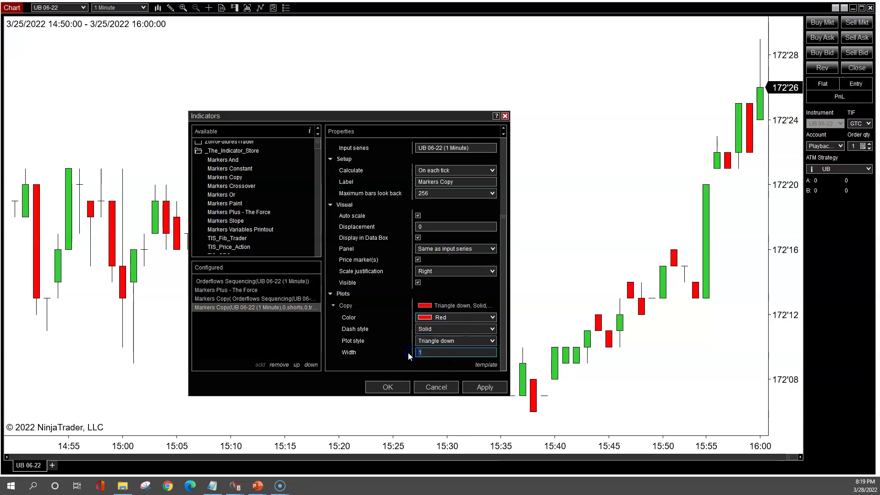
# Choose Orderflows Sequencing as the input series for the "shorts" Markers Copy, with cluster size 3 and the swing filter disabled.
pyautogui.scroll(5, 373, 339)
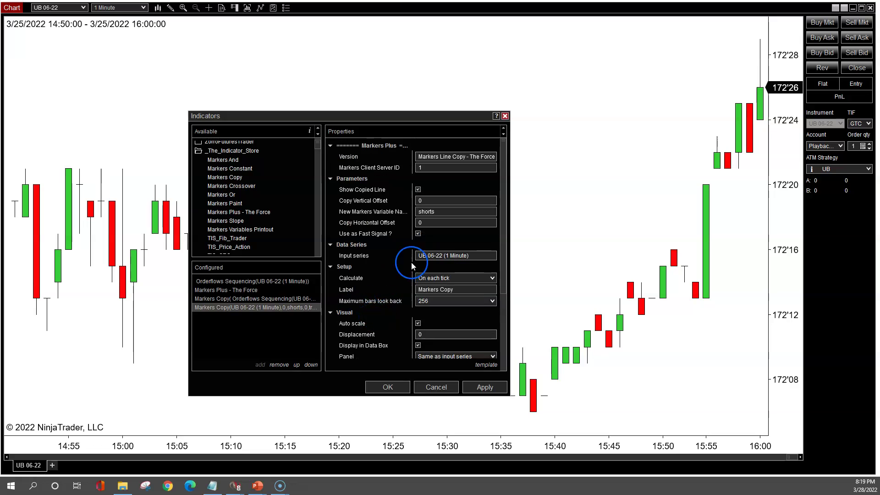
pyautogui.click(427, 254)
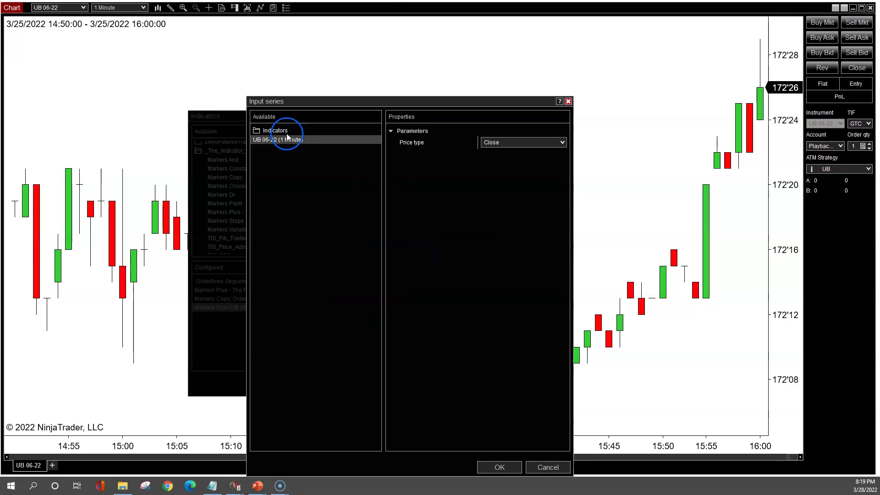
pyautogui.doubleClick(286, 132)
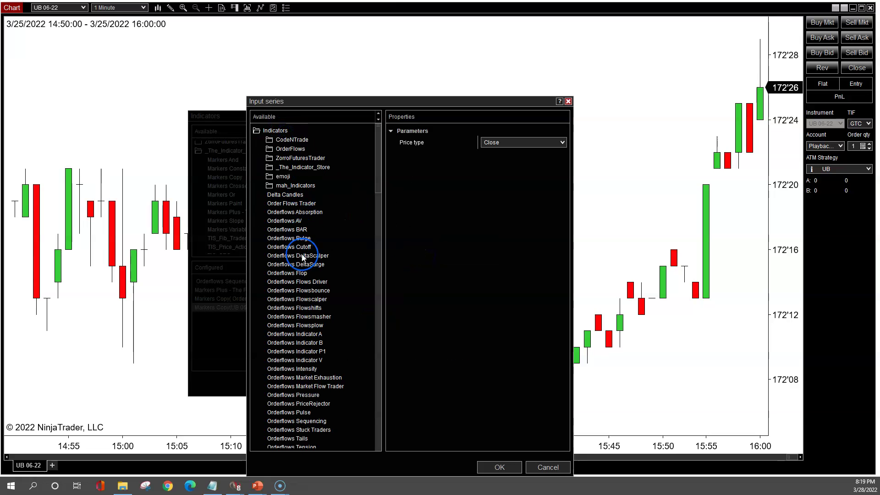
pyautogui.scroll(-4, 311, 314)
pyautogui.click(322, 312)
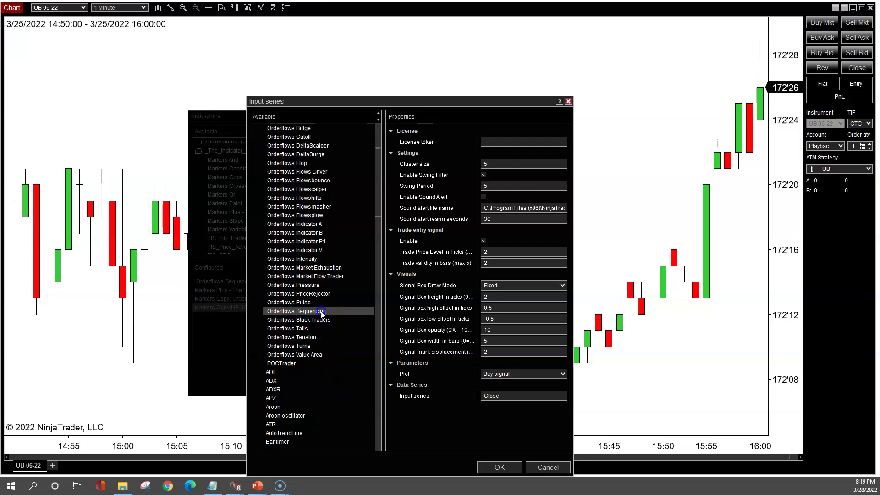
pyautogui.click(465, 165)
pyautogui.write('3')
pyautogui.click(484, 175)
pyautogui.click(511, 362)
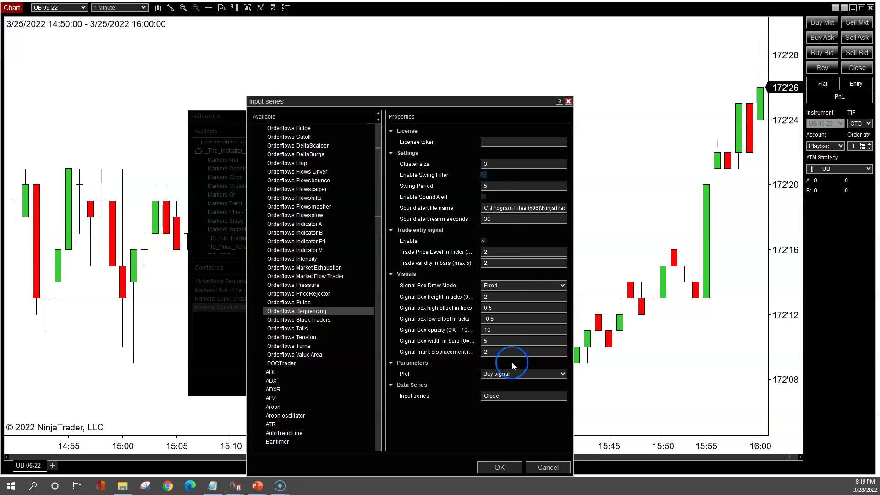
# Use the Sell signal plot for the Orderflows Sequencing input series and accept the input settings.
pyautogui.click(406, 376)
pyautogui.click(515, 375)
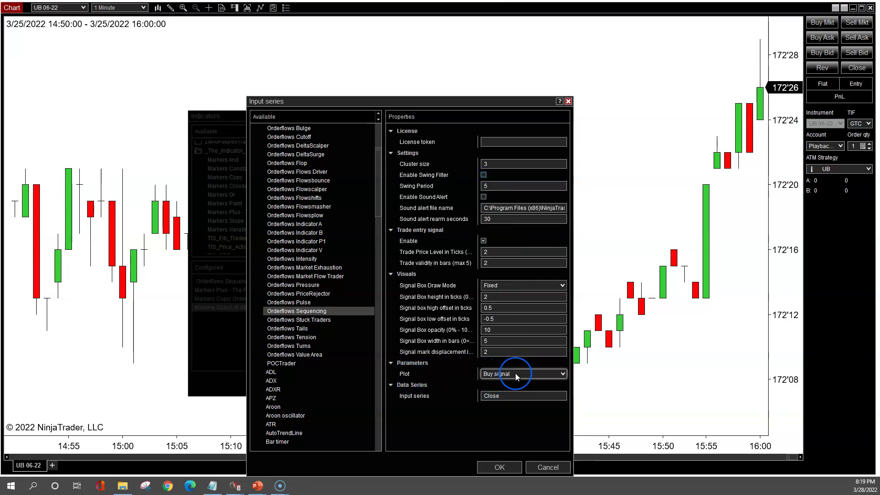
pyautogui.click(516, 373)
pyautogui.click(508, 393)
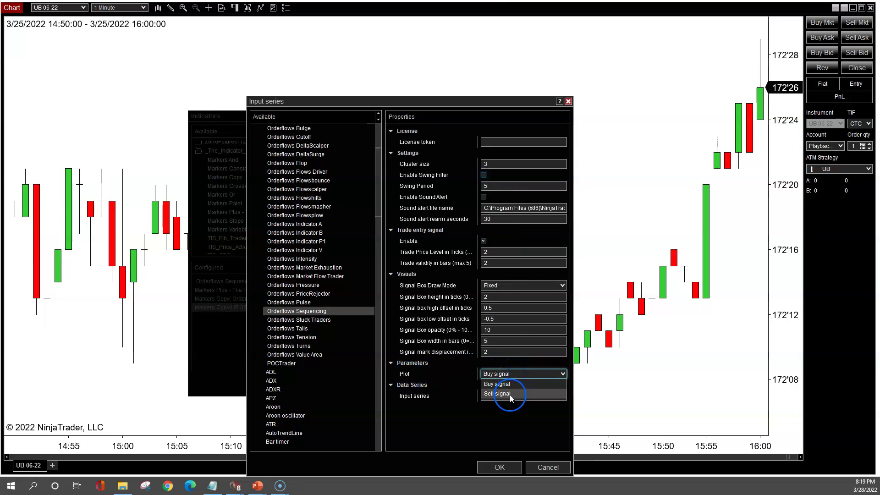
pyautogui.click(521, 456)
pyautogui.click(512, 469)
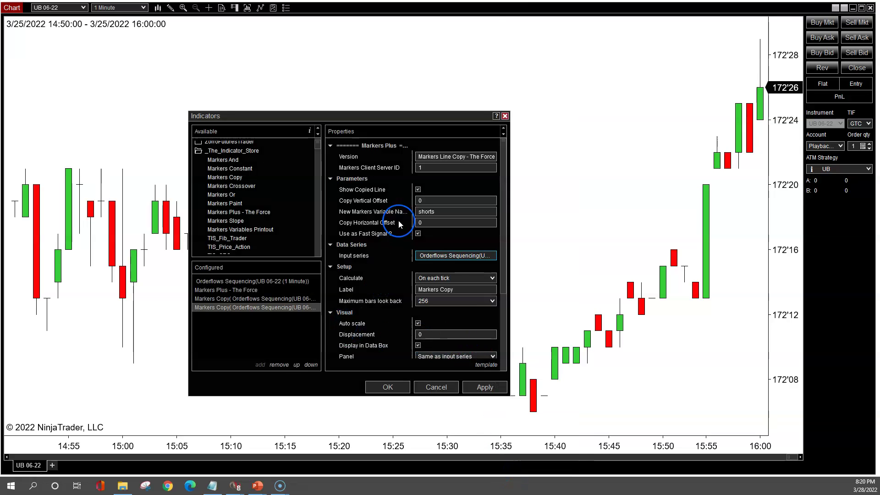
# Apply the configured indicators to the UB 06-22 chart and close the indicator settings.
pyautogui.click(492, 387)
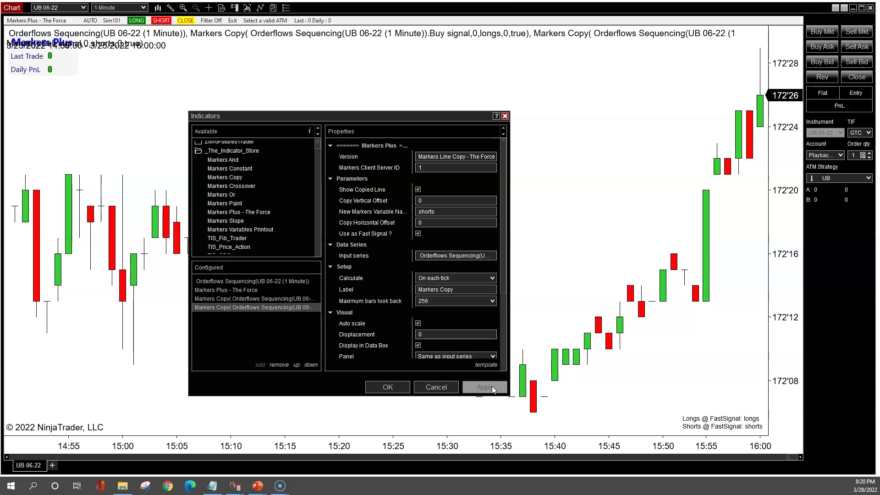
pyautogui.click(270, 173)
pyautogui.click(387, 386)
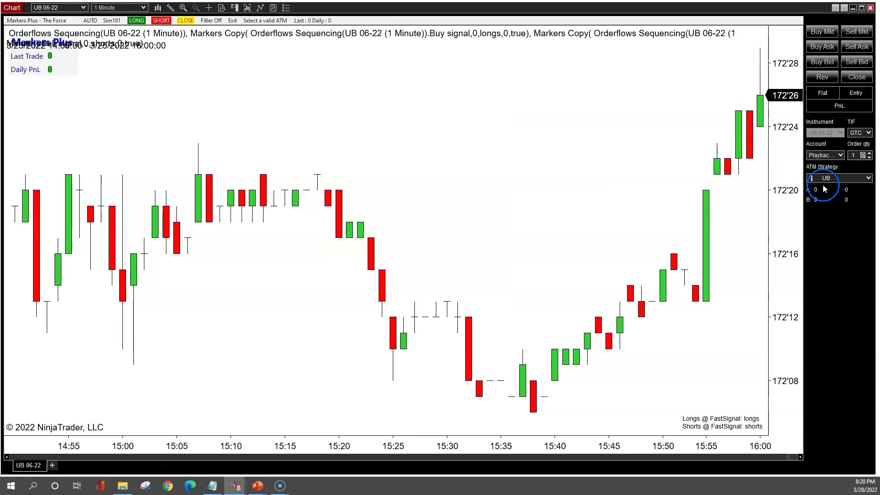
# Switch the Markers Plus account to Playback101 and select UB as its ATM strategy.
pyautogui.click(84, 27)
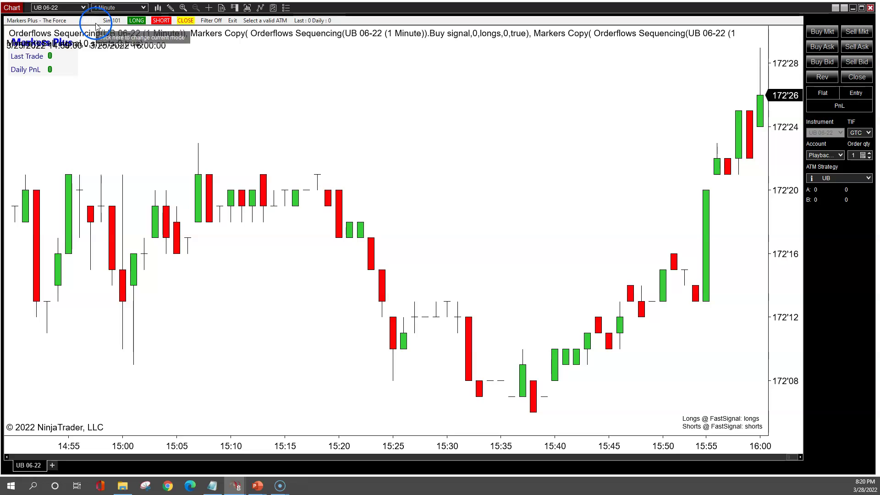
pyautogui.click(115, 23)
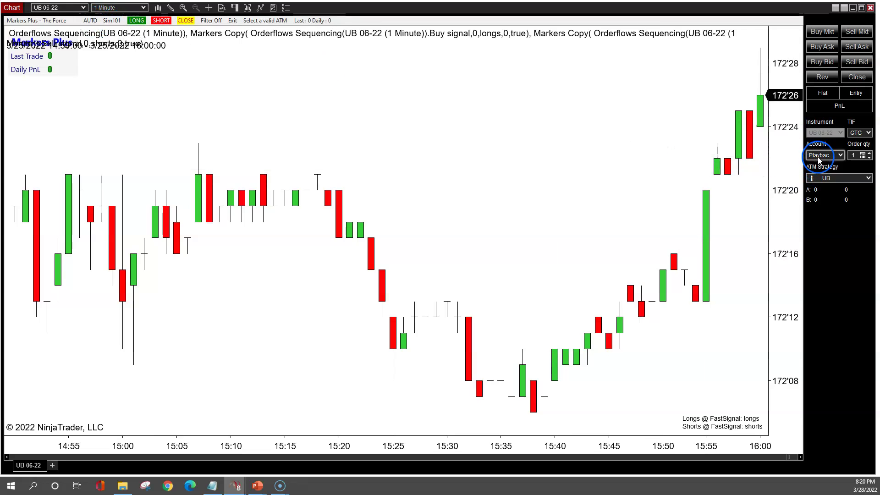
pyautogui.click(112, 21)
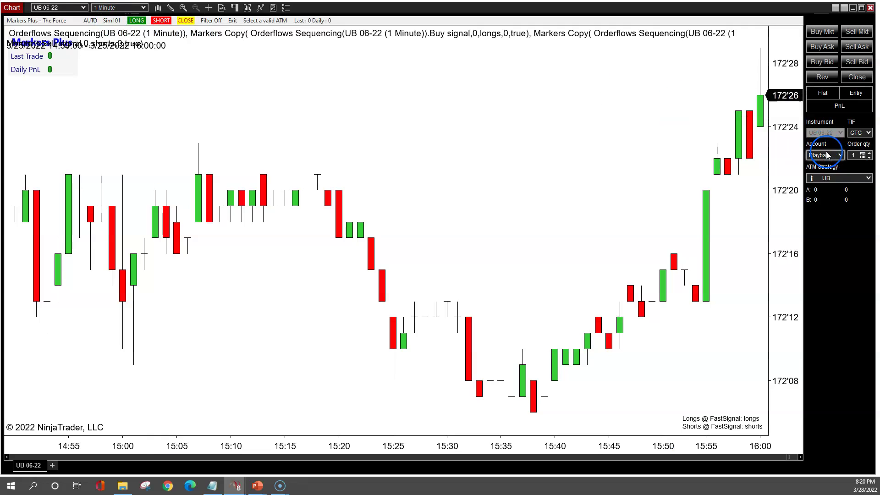
pyautogui.click(114, 21)
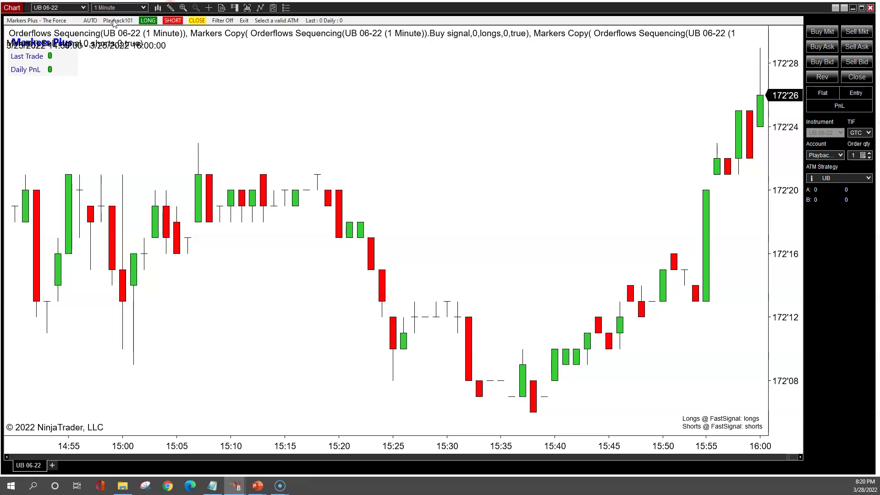
pyautogui.click(729, 145)
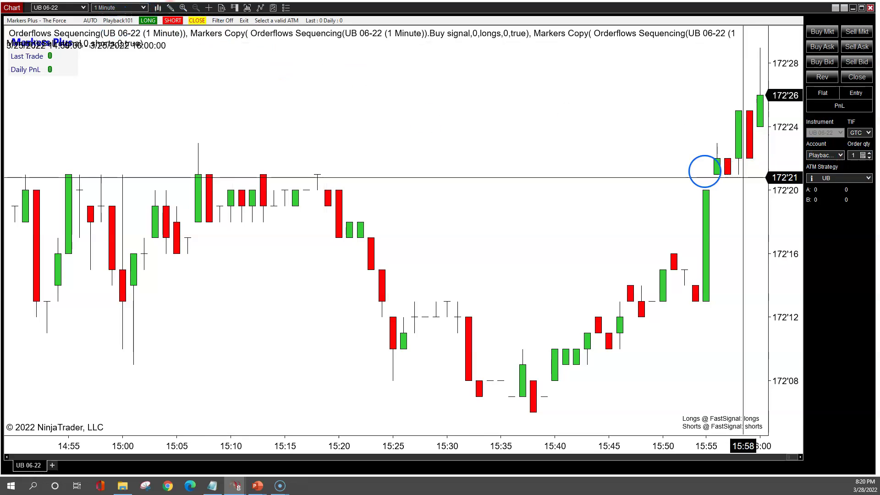
pyautogui.click(272, 21)
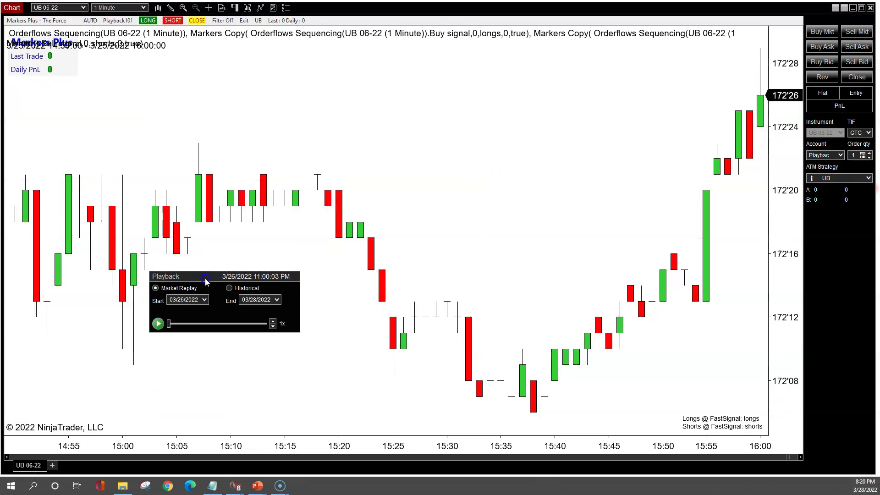
# Reposition the Playback controller, start the market replay and raise its speed to 50x.
pyautogui.moveTo(204, 278); pyautogui.dragTo(228, 299)
pyautogui.click(196, 349)
pyautogui.click(181, 348)
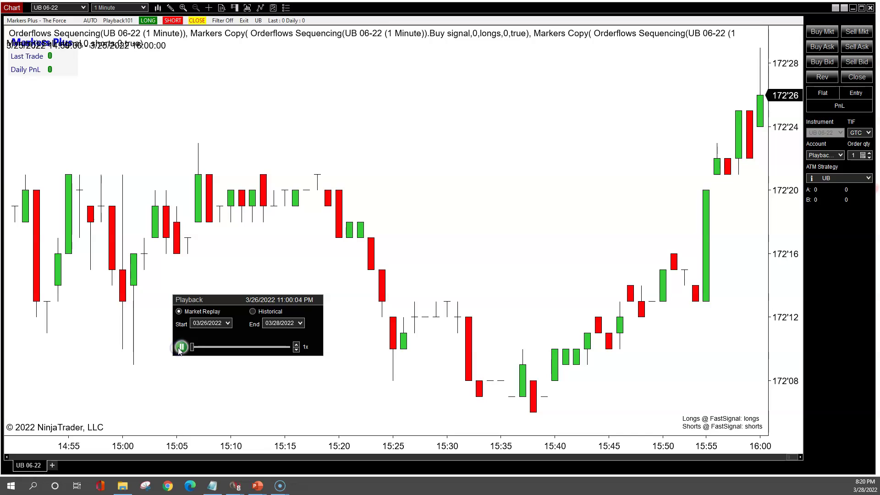
pyautogui.click(297, 345)
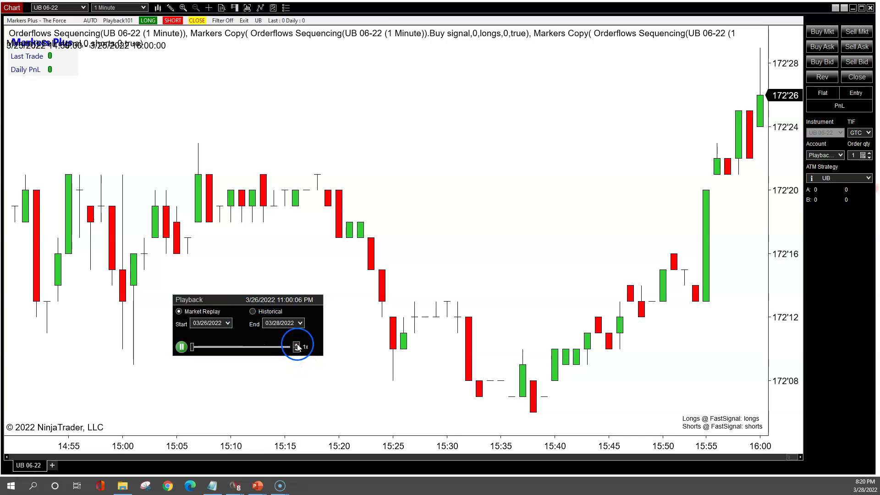
pyautogui.click(297, 345)
pyautogui.click(297, 345)
pyautogui.click(294, 346)
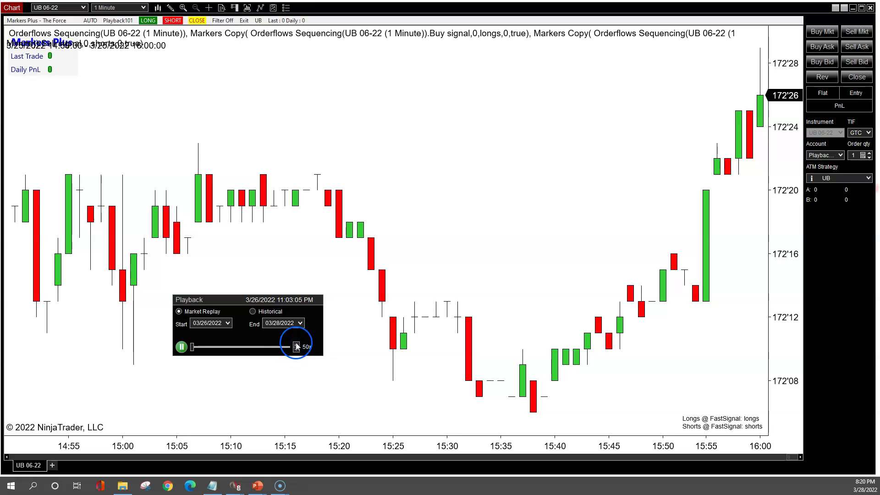
pyautogui.click(296, 345)
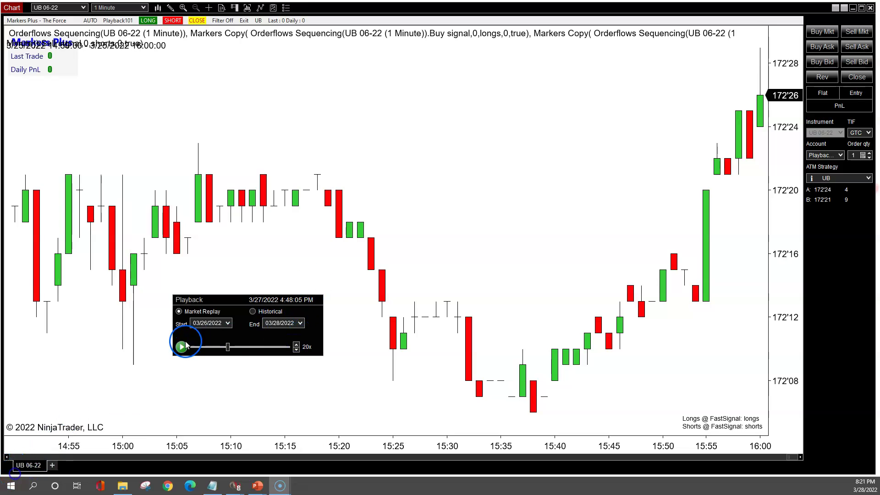
# Advance the market replay to about 4:48 PM on 3/27/2022 and run it at 50x.
pyautogui.moveTo(193, 347); pyautogui.dragTo(228, 347)
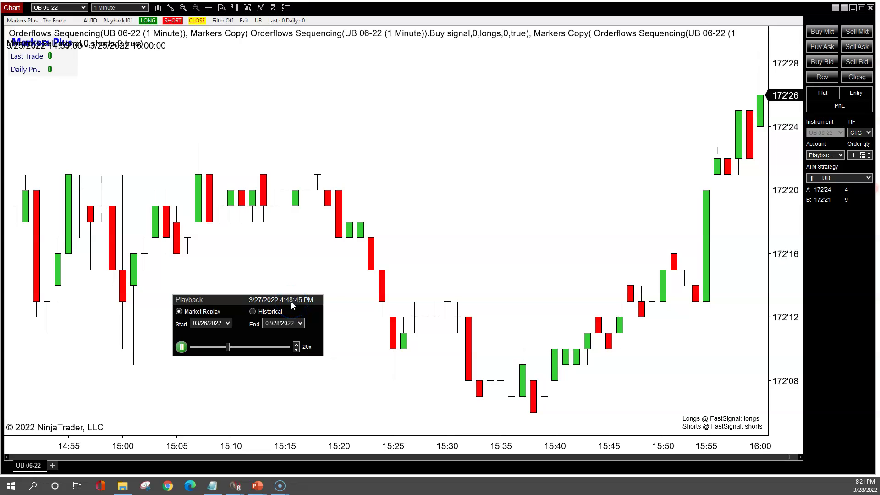
pyautogui.click(297, 346)
pyautogui.click(297, 346)
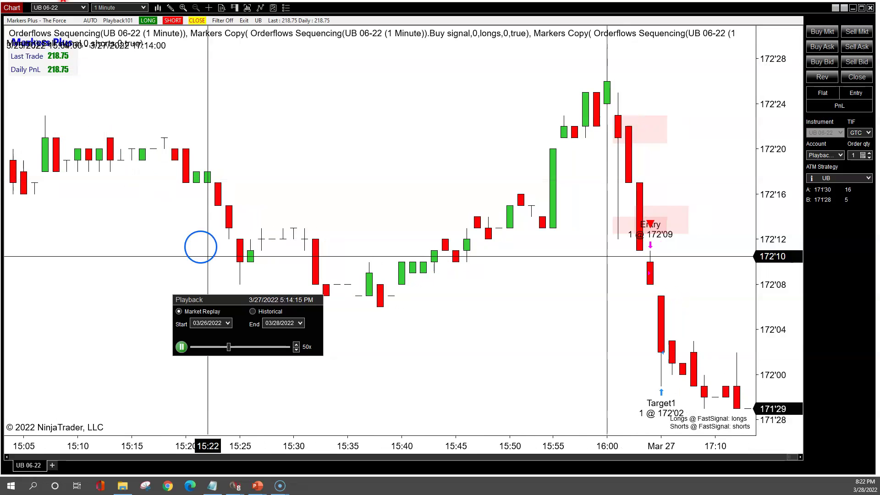
# Raise the replay speed to 500x, run it to about 4:39 PM on 3/28/2022 and pause it.
pyautogui.click(297, 345)
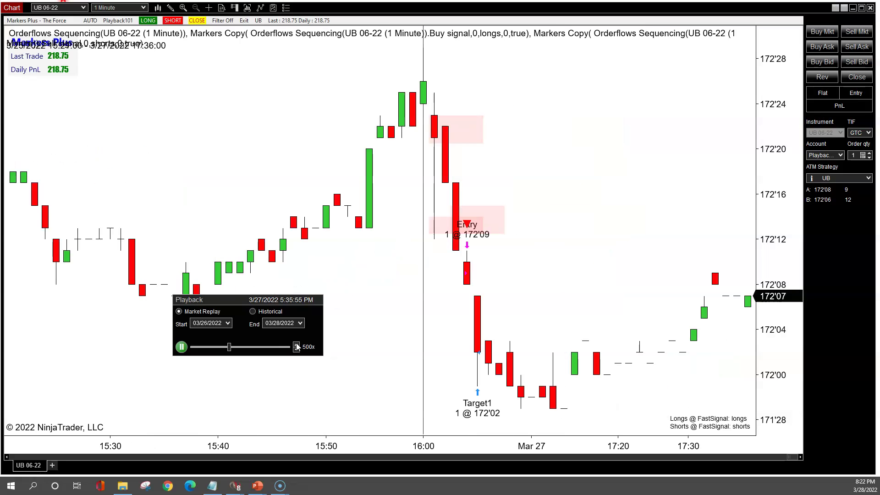
pyautogui.click(295, 333)
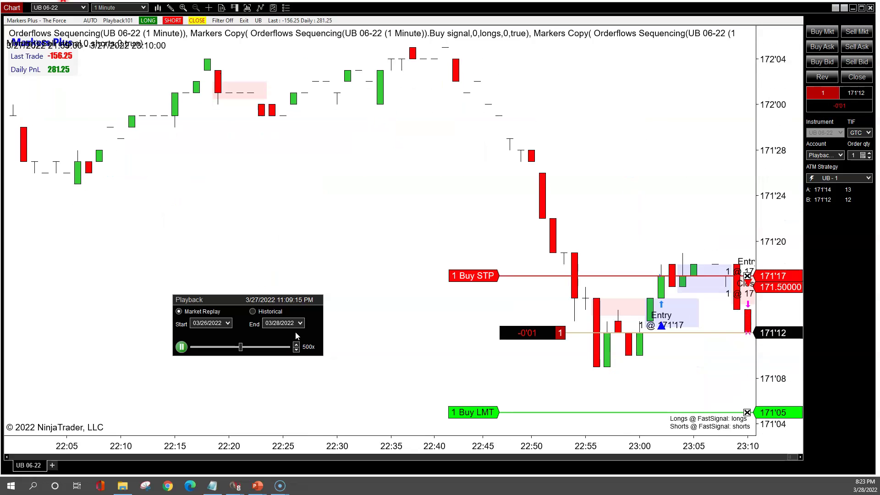
pyautogui.click(311, 303)
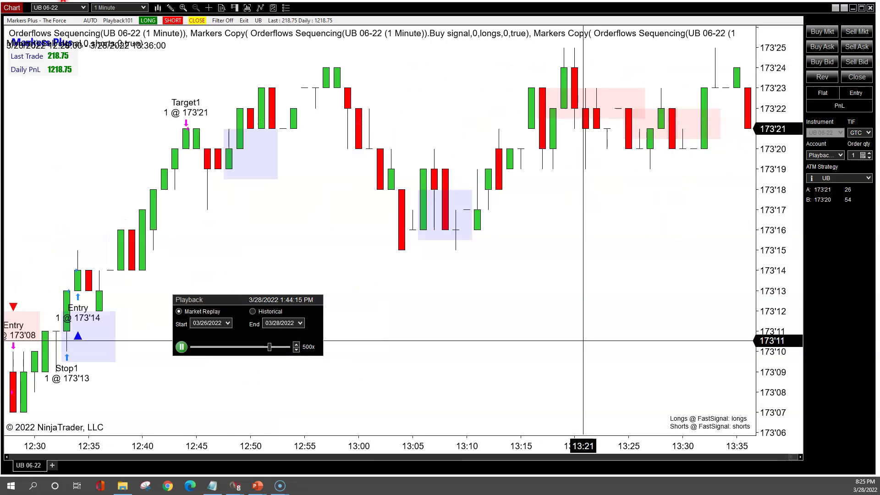
pyautogui.click(537, 339)
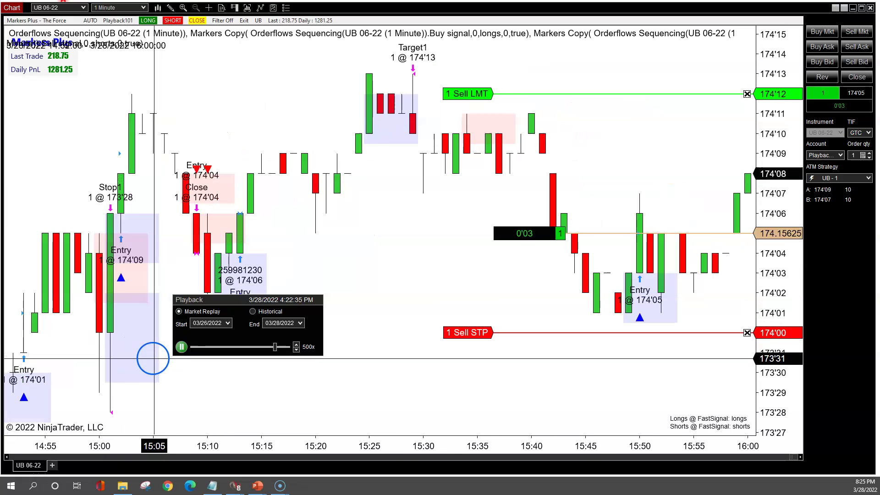
pyautogui.click(183, 348)
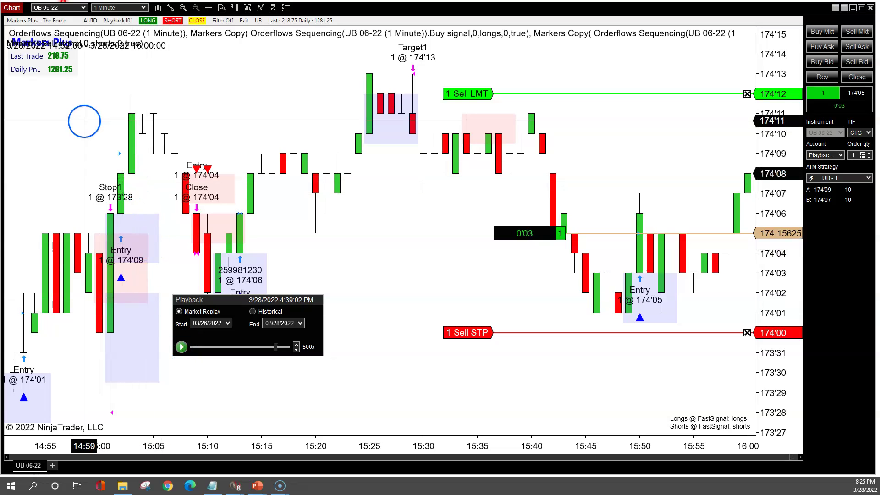
pyautogui.moveTo(83, 120); pyautogui.dragTo(62, 83)
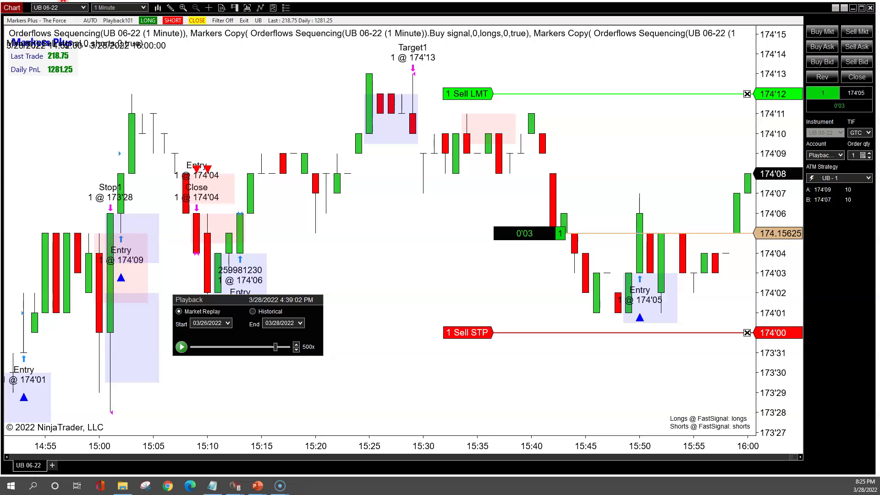
# Switch to the PowerPoint slide show and advance to the slide with the Orderflows Sequencing web address.
pyautogui.hotkey('alt', 'Tab')
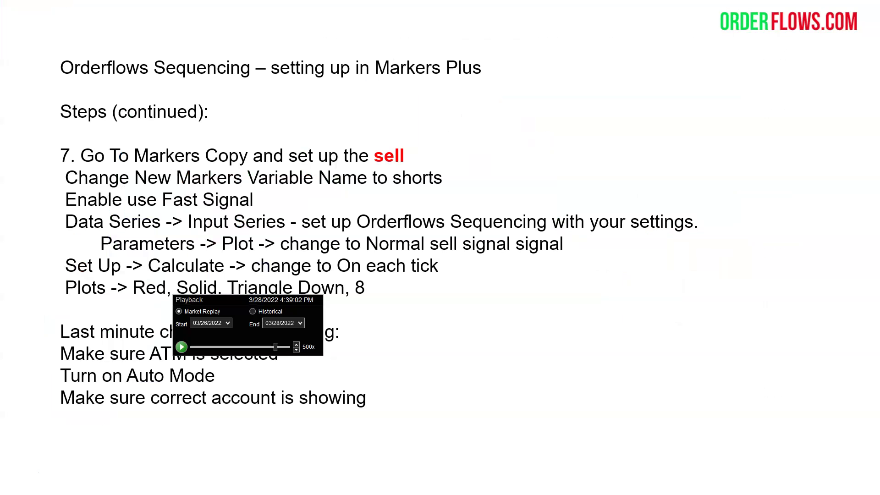
pyautogui.press('Right')
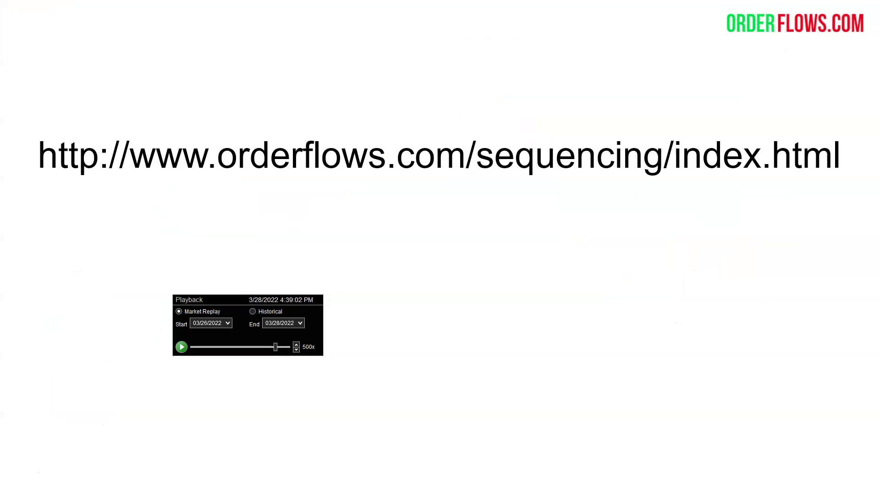